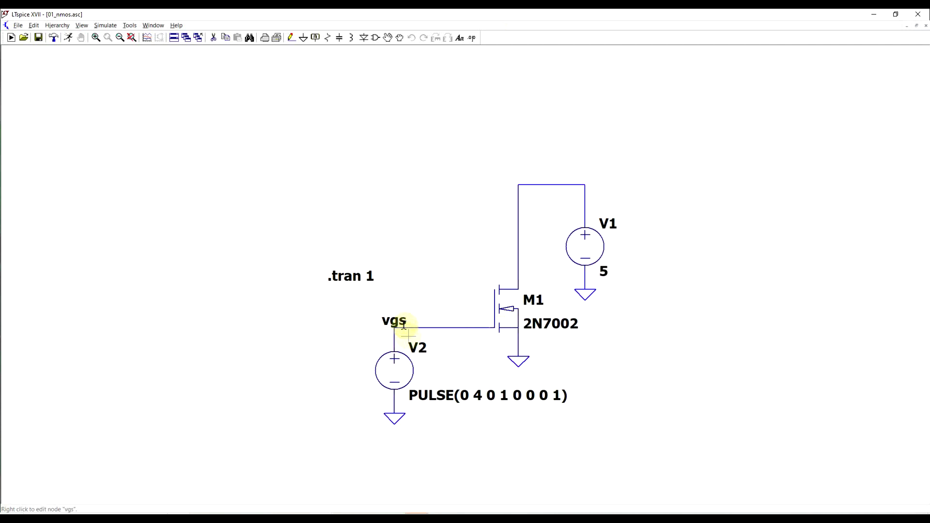
Check V2's PULSE settings, run the transient simulation, and plot M1's drain current Id(M1).
{"action": "right_click", "coordinate": [436, 395]}
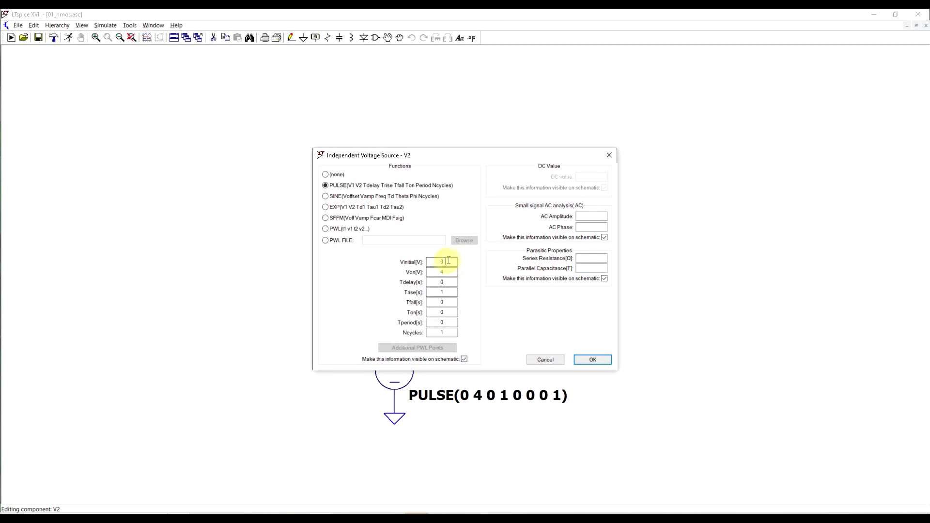
{"action": "left_click", "coordinate": [608, 155]}
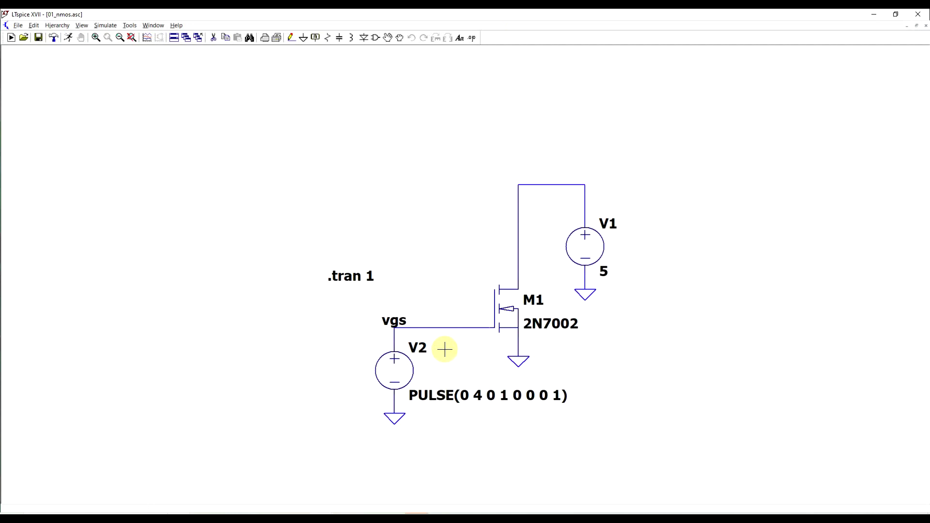
{"action": "left_click", "coordinate": [10, 38]}
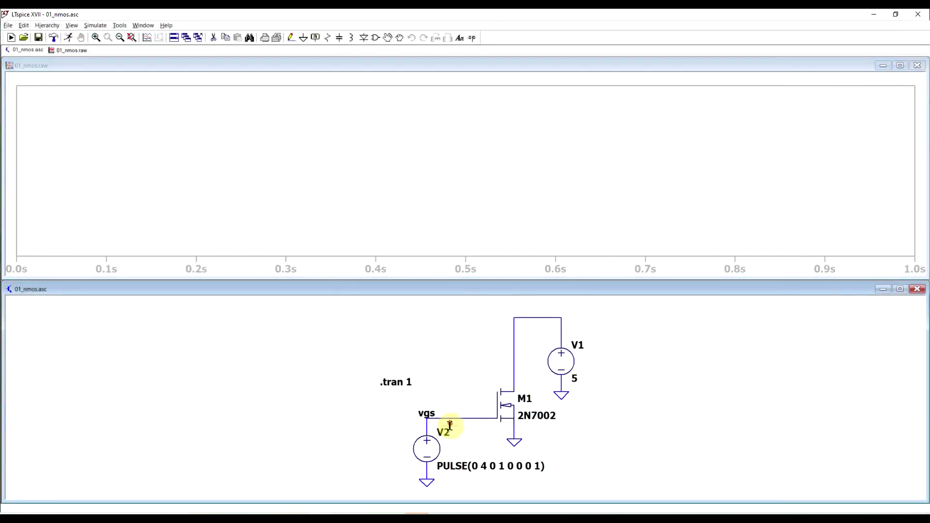
{"action": "left_click", "coordinate": [515, 381]}
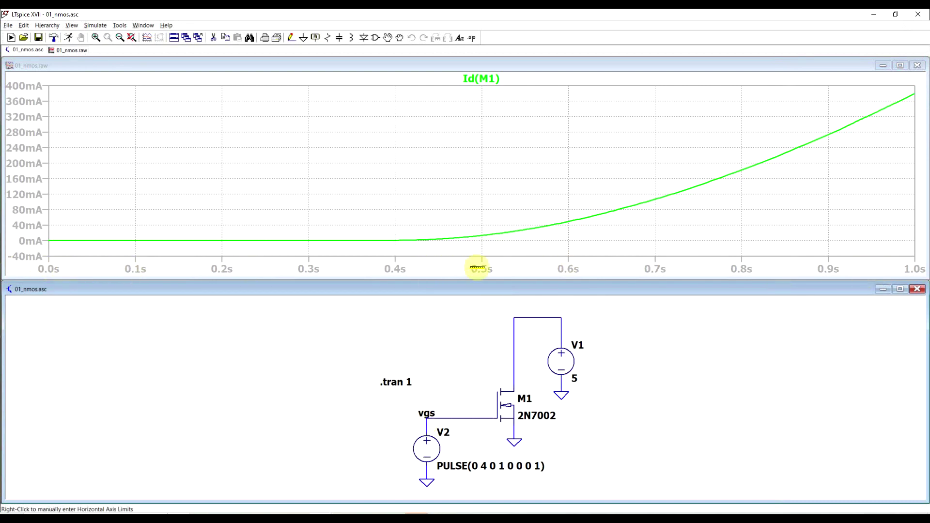
Set the plot's horizontal axis quantity to v(vgs) to show the Id–Vgs transfer curve.
{"action": "right_click", "coordinate": [477, 266]}
{"action": "left_click_drag", "start_coordinate": [451, 237], "coordinate": [351, 303]}
{"action": "type", "text": "v(vgs)"}
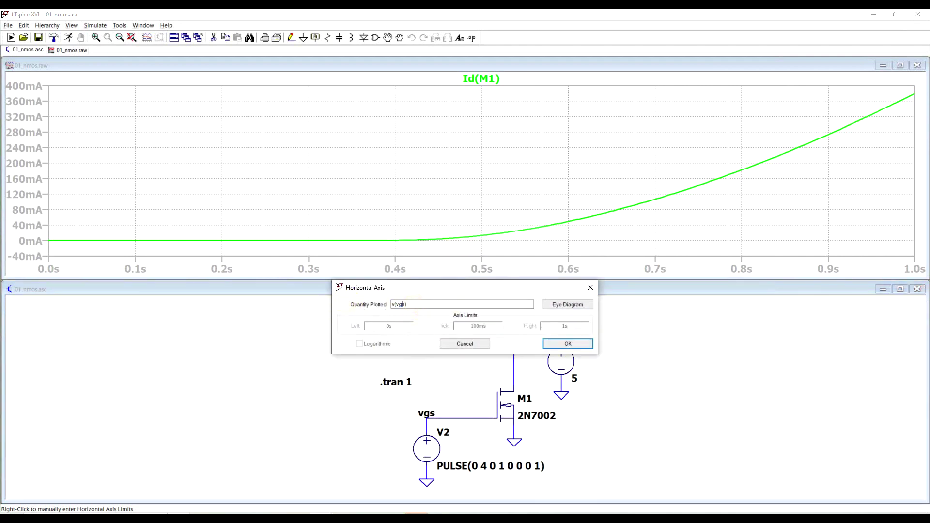
{"action": "left_click", "coordinate": [557, 344]}
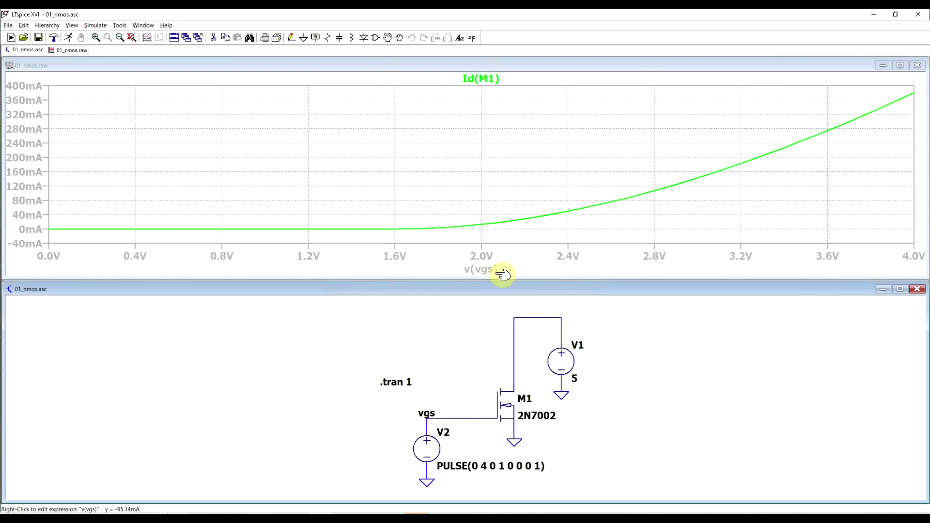
Attach cursor 1 to the Id(M1) trace and read the current near 2.53 V gate voltage.
{"action": "left_click", "coordinate": [479, 79]}
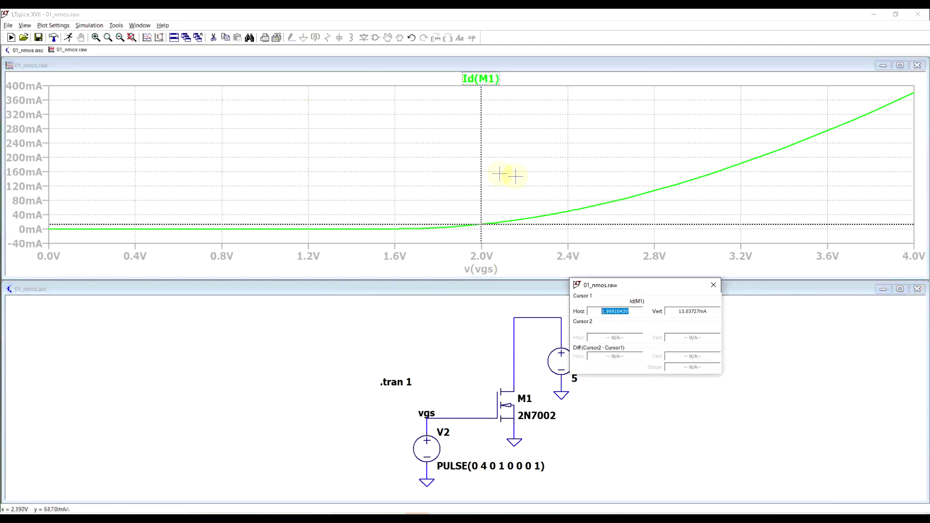
{"action": "mouse_move", "coordinate": [480, 176]}
{"action": "left_mouse_down"}
{"action": "mouse_move", "coordinate": [602, 179]}
{"action": "mouse_move", "coordinate": [556, 193]}
{"action": "mouse_move", "coordinate": [567, 195]}
{"action": "left_mouse_up"}
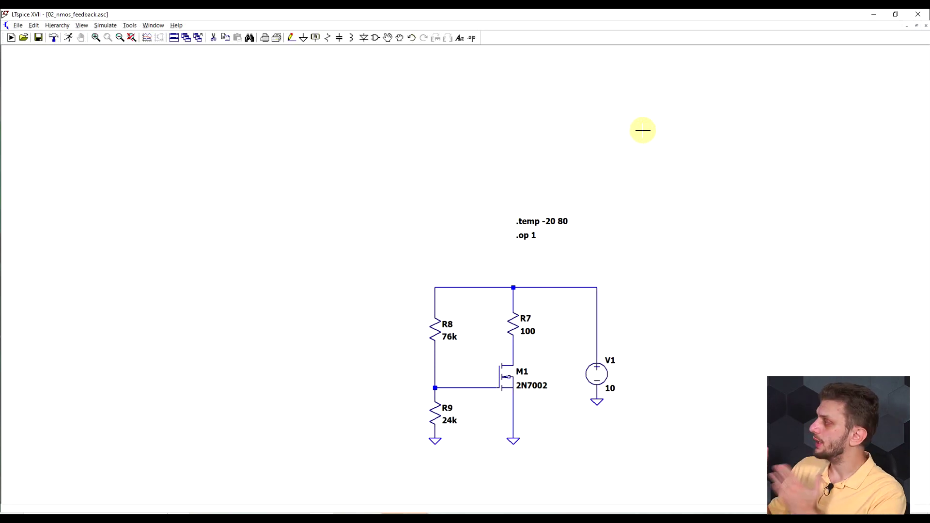
Check the .op directive, run the −20 to 80 °C sweep, and plot Id(M1) versus temperature.
{"action": "right_click", "coordinate": [546, 262]}
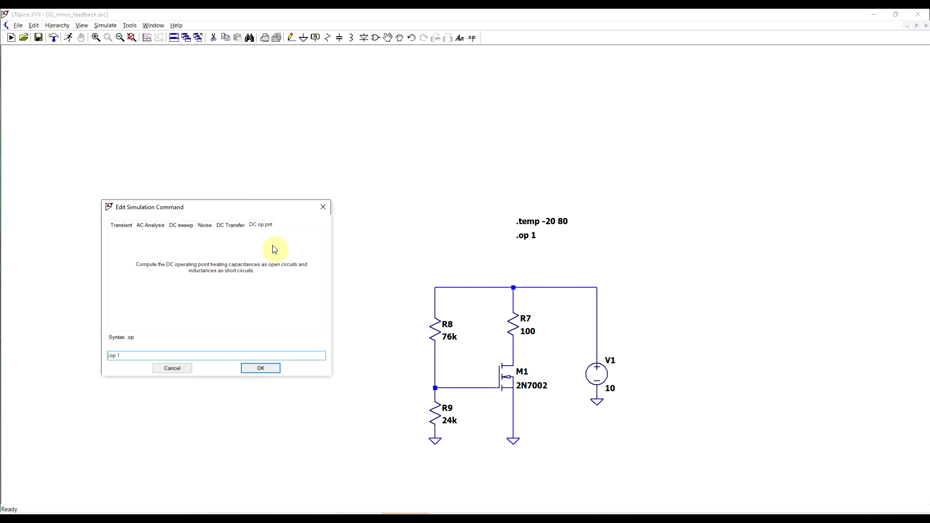
{"action": "left_click", "coordinate": [323, 207]}
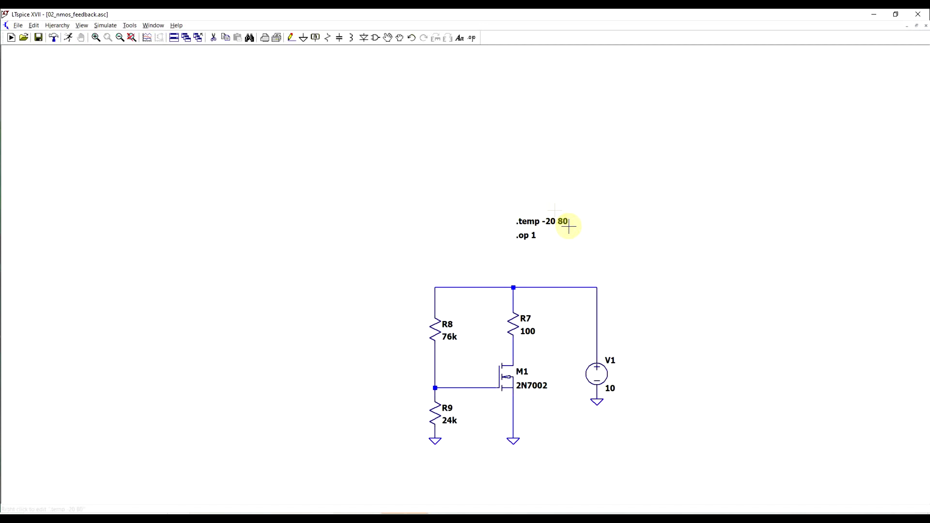
{"action": "left_click", "coordinate": [68, 39]}
{"action": "scroll", "coordinate": [479, 387], "scroll_direction": "up", "scroll_amount": 2}
{"action": "left_click", "coordinate": [486, 402]}
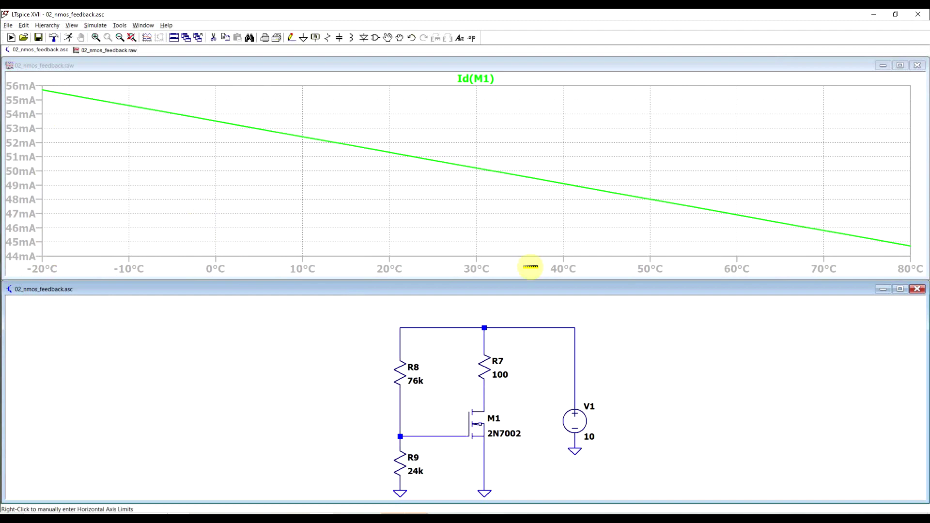
Plot the drain voltage V(n002) versus temperature and remove the Id(M1) trace.
{"action": "left_click", "coordinate": [483, 396]}
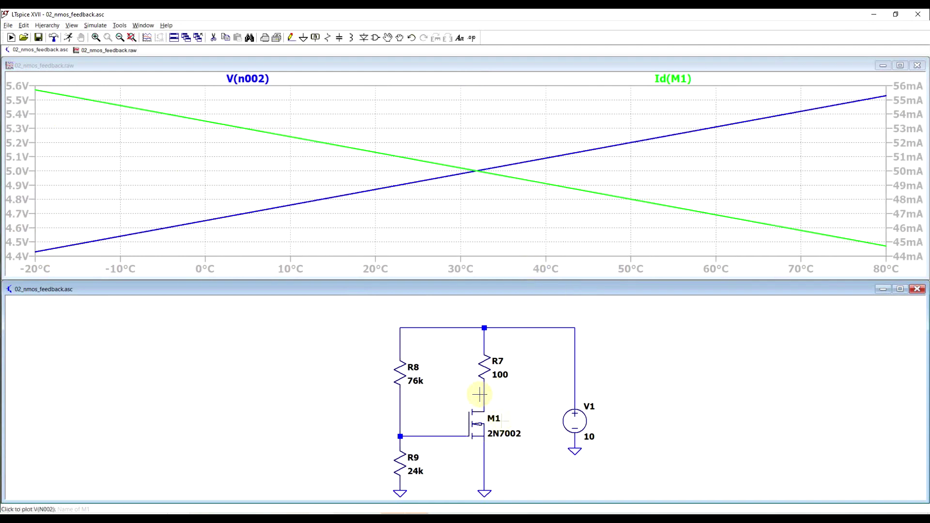
{"action": "left_click", "coordinate": [489, 453]}
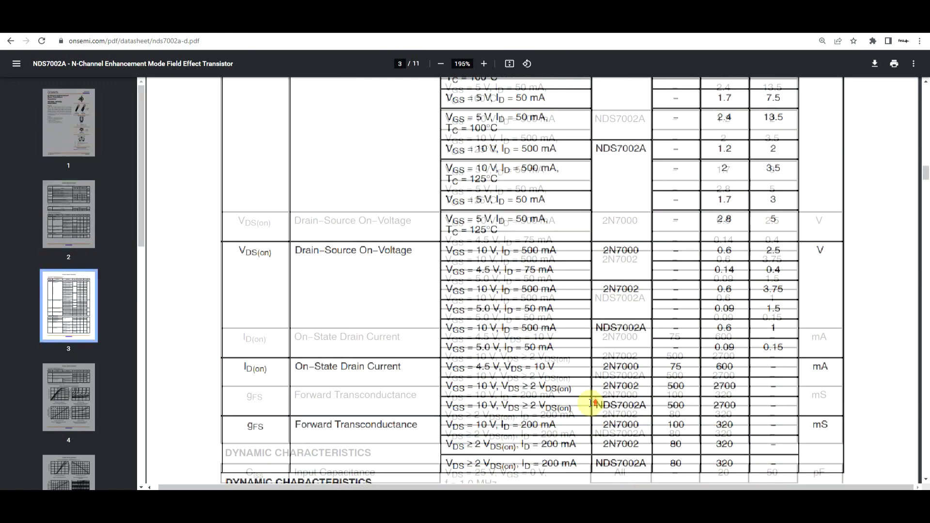
On page 3, highlight the Forward Transconductance row and its 100 minimum, then return to page 2.
{"action": "scroll", "coordinate": [605, 305], "scroll_direction": "down", "scroll_amount": 3}
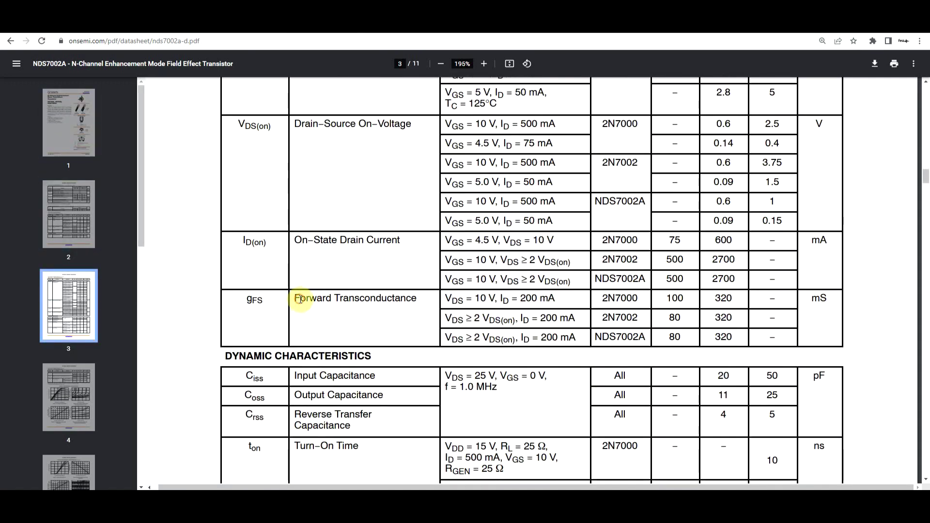
{"action": "left_click_drag", "start_coordinate": [295, 298], "coordinate": [389, 299]}
{"action": "left_click", "coordinate": [614, 314]}
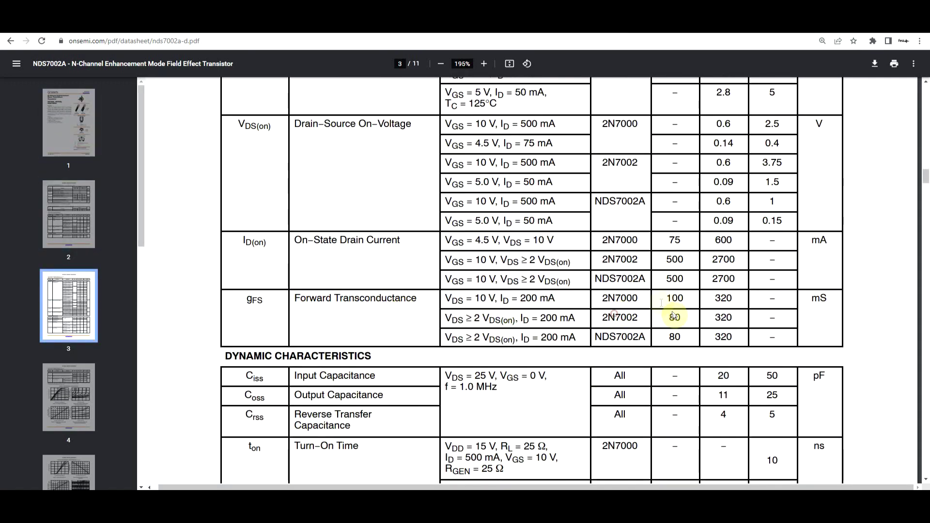
{"action": "left_click_drag", "start_coordinate": [666, 299], "coordinate": [683, 299]}
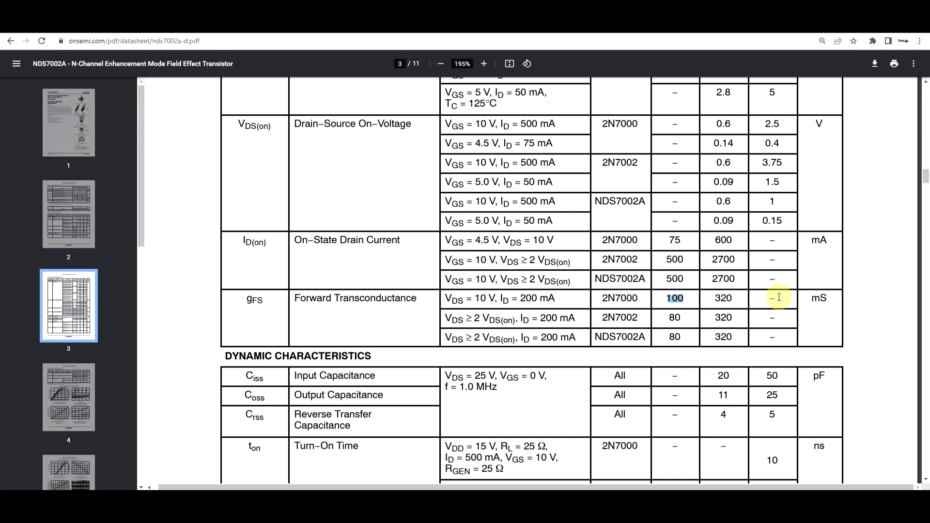
{"action": "scroll", "coordinate": [775, 334], "scroll_direction": "up", "scroll_amount": 10}
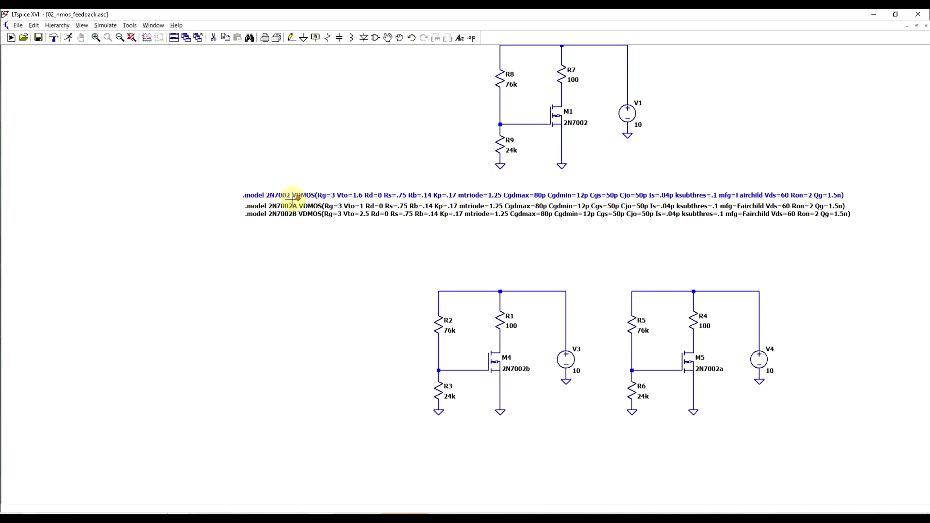
{"action": "scroll", "coordinate": [294, 196], "scroll_direction": "up", "scroll_amount": 2}
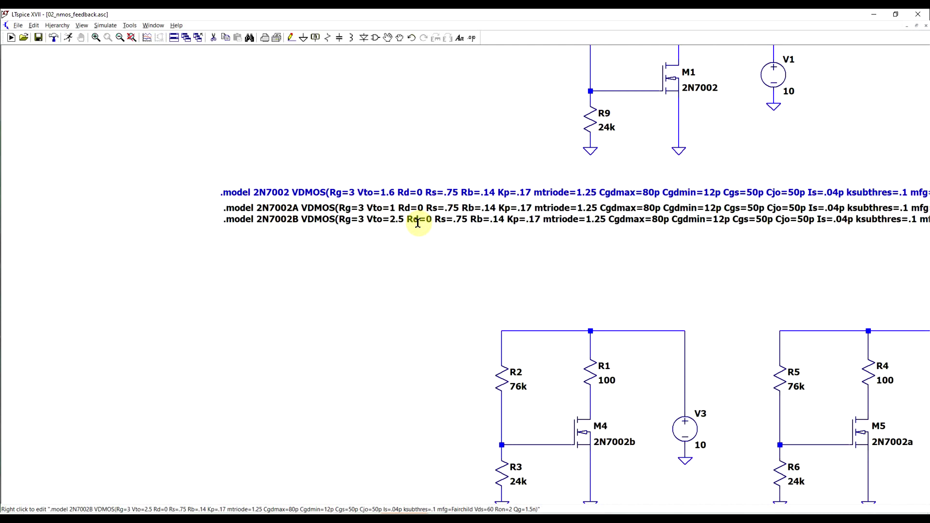
{"action": "scroll", "coordinate": [667, 303], "scroll_direction": "down", "scroll_amount": 1}
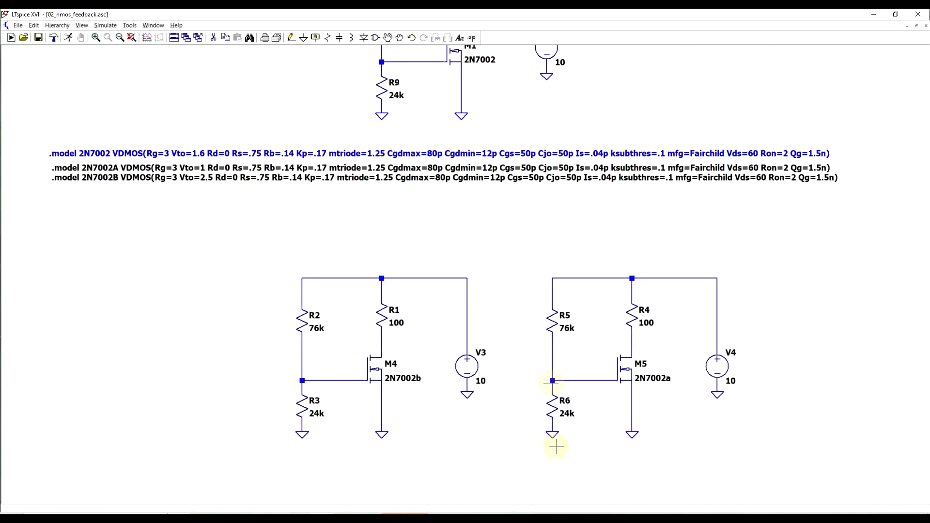
Run all three circuits and plot Id(M1), Id(M4), Id(M5) and V(n007) versus temperature.
{"action": "left_click", "coordinate": [68, 38]}
{"action": "left_click", "coordinate": [460, 303]}
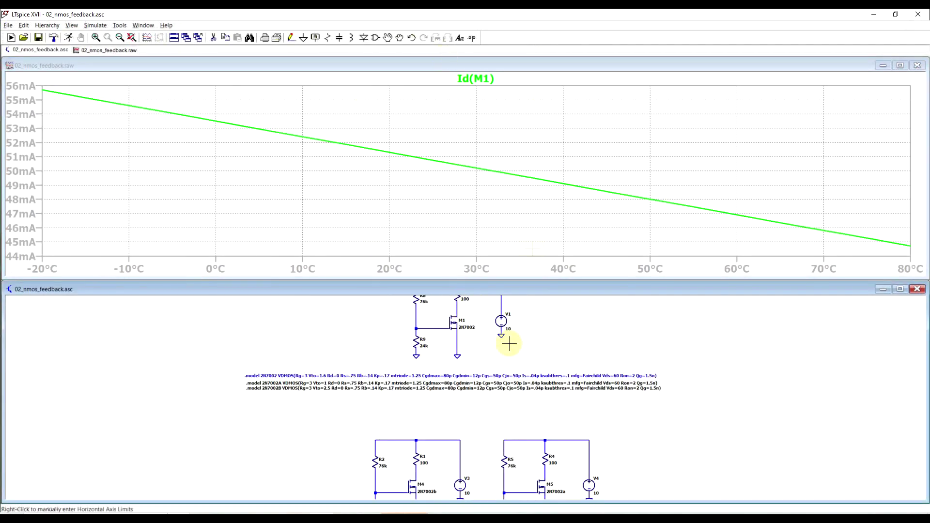
{"action": "scroll", "coordinate": [415, 322], "scroll_direction": "down", "scroll_amount": 2}
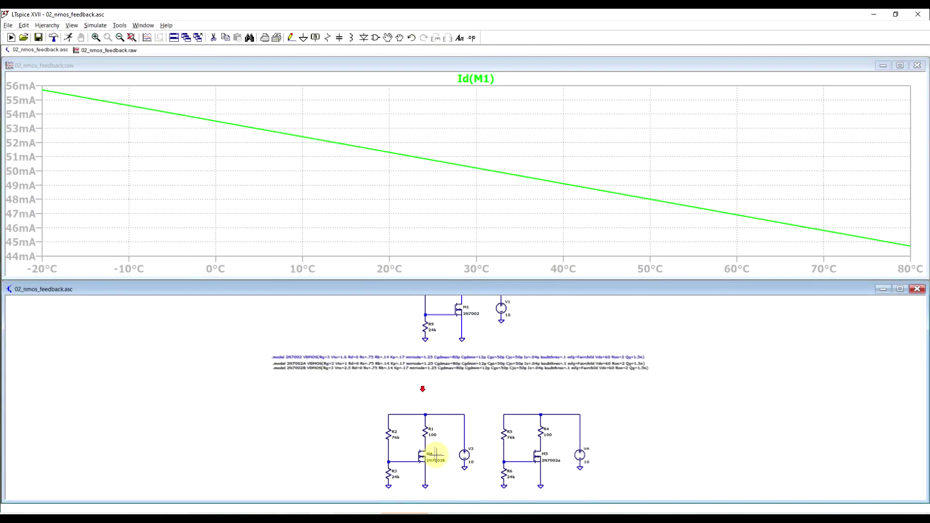
{"action": "scroll", "coordinate": [436, 455], "scroll_direction": "up", "scroll_amount": 1}
{"action": "left_click", "coordinate": [429, 440]}
{"action": "left_click", "coordinate": [570, 438]}
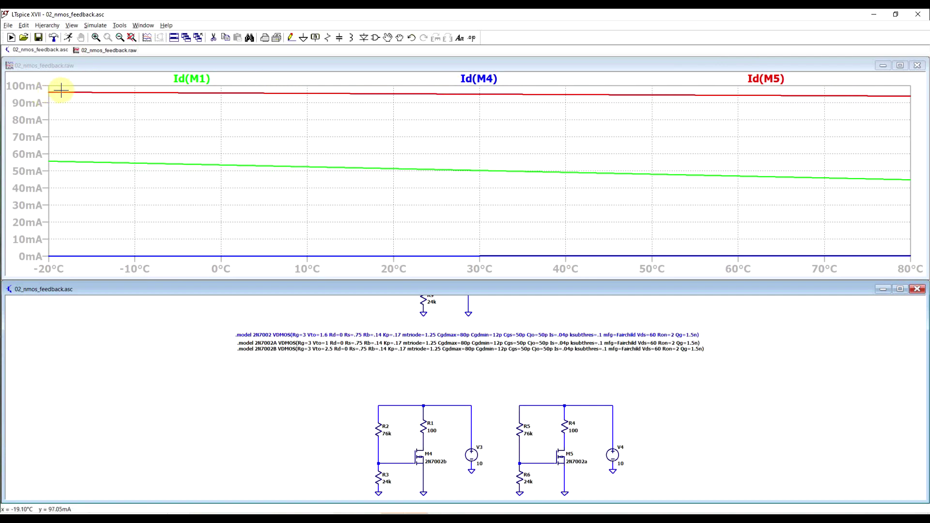
{"action": "left_click", "coordinate": [571, 438]}
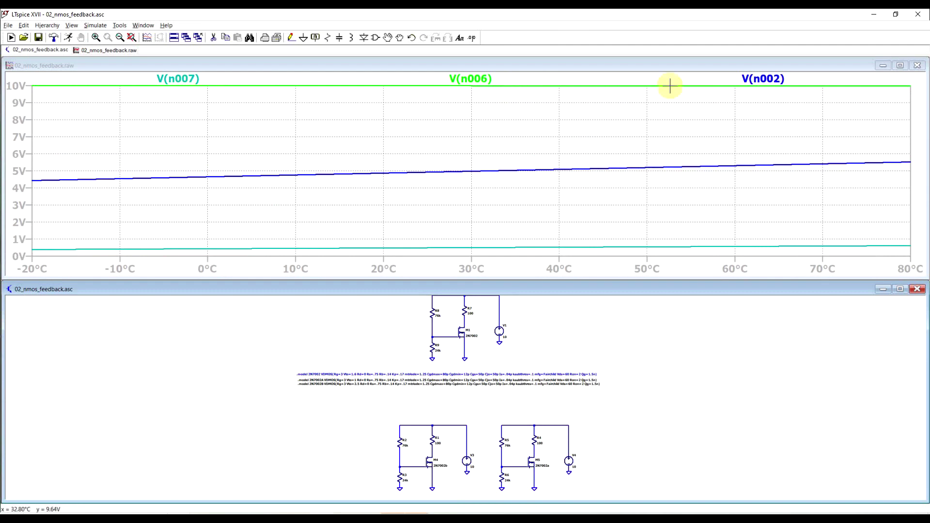